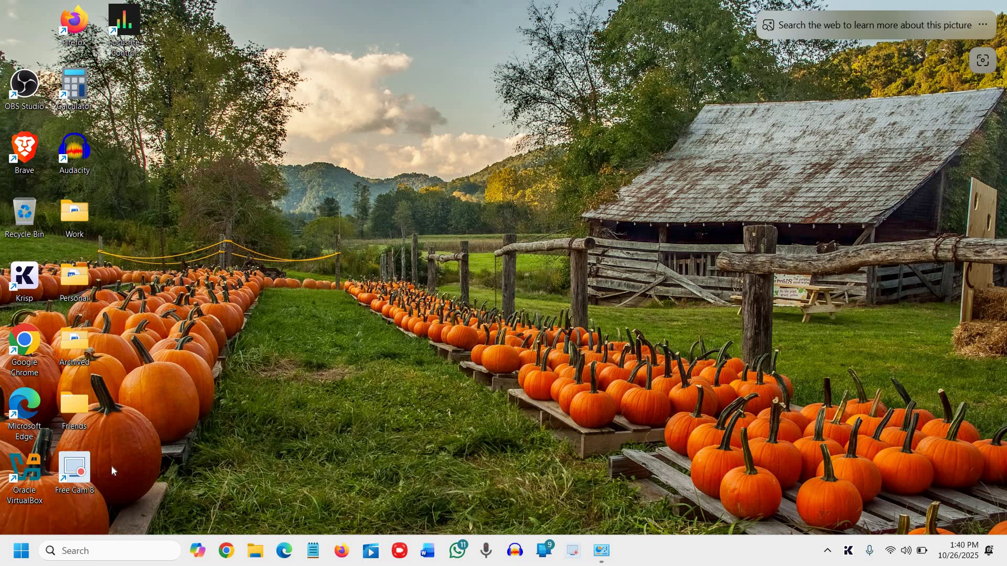
- Search Windows for 'edit' and open Edit power plan for the Balanced plan
left_click(75, 551)
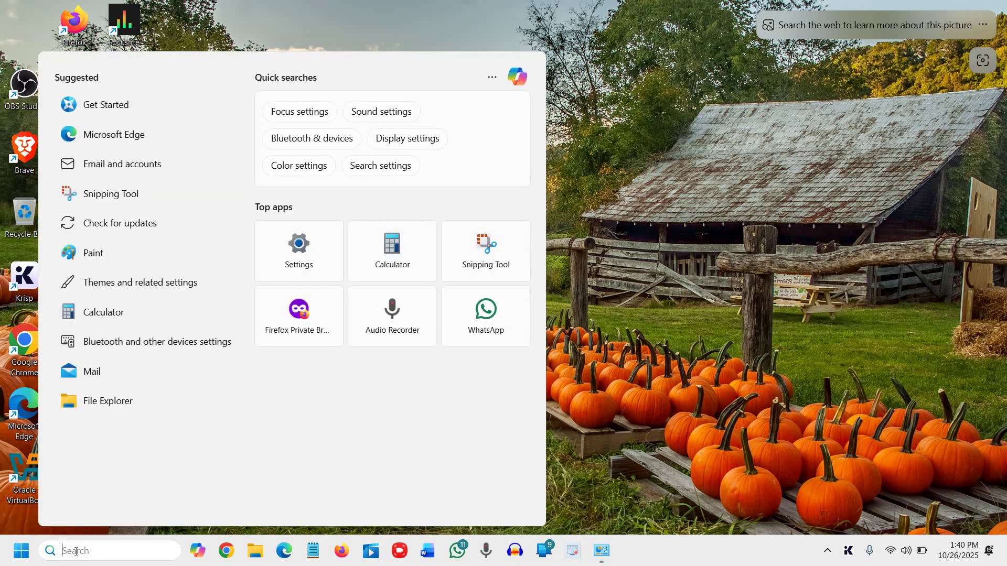
type("ed")
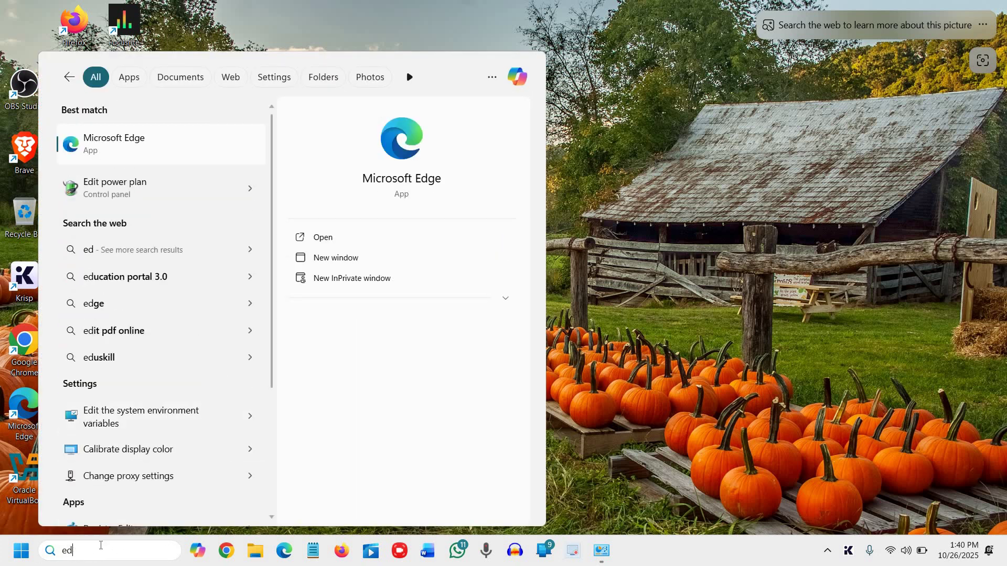
type("it")
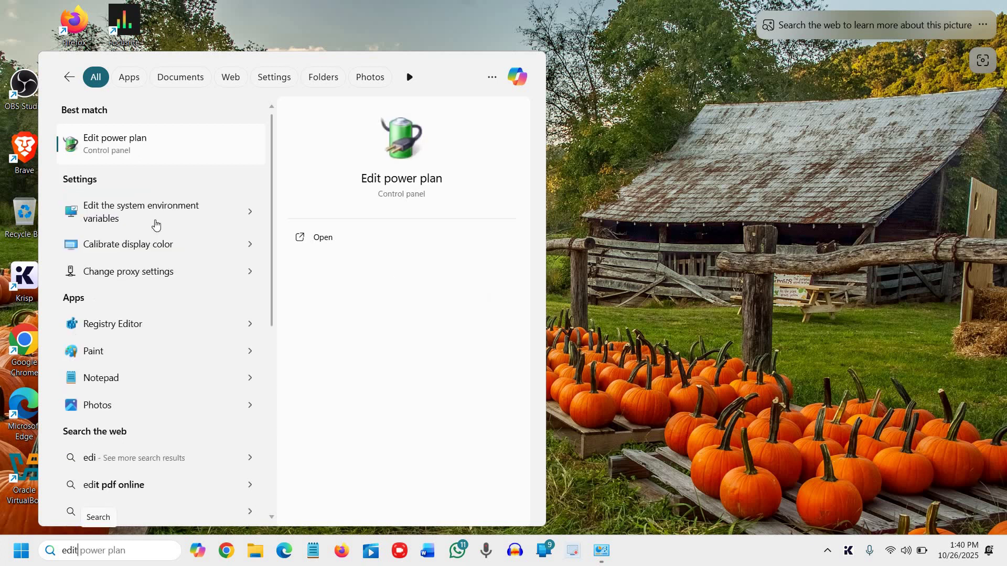
left_click(139, 157)
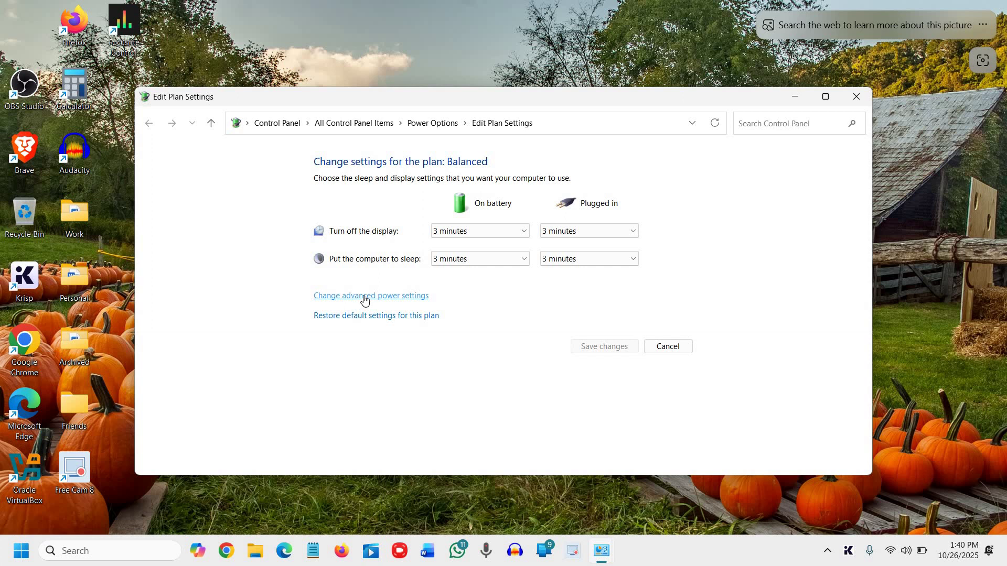
- In advanced power settings, set Minimum processor state to 5% on battery and plugged in
left_click(365, 297)
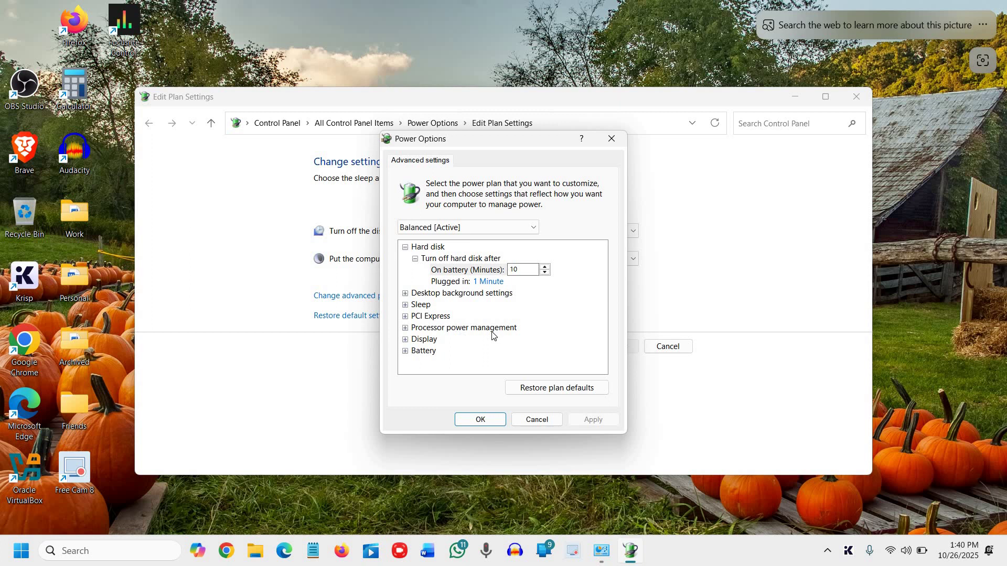
left_click(405, 328)
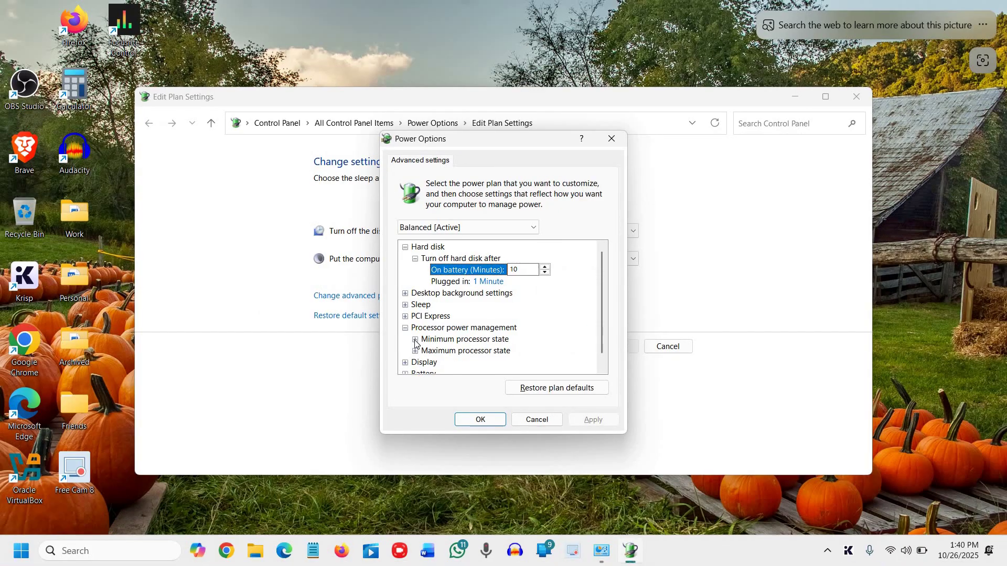
left_click(415, 340)
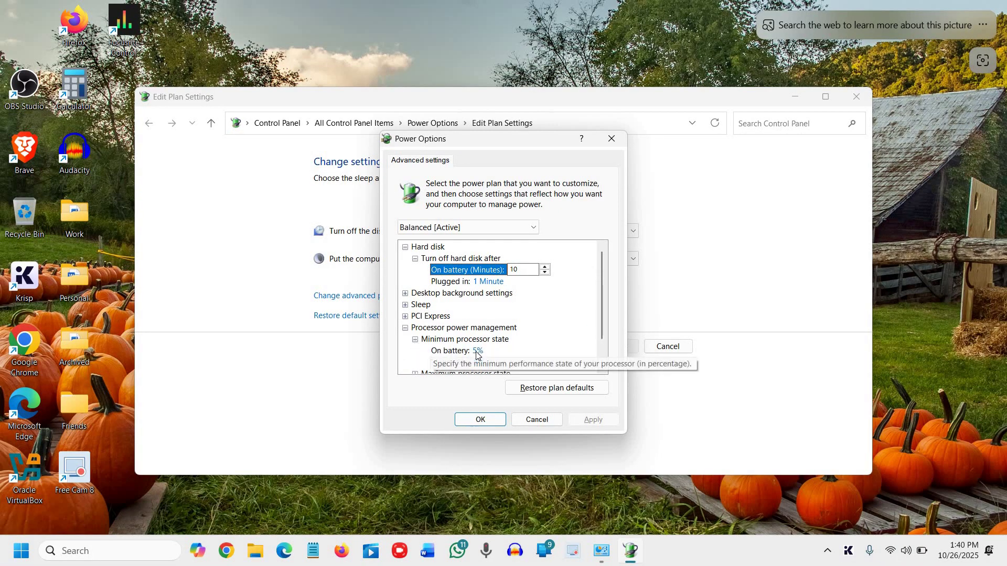
left_click(478, 351)
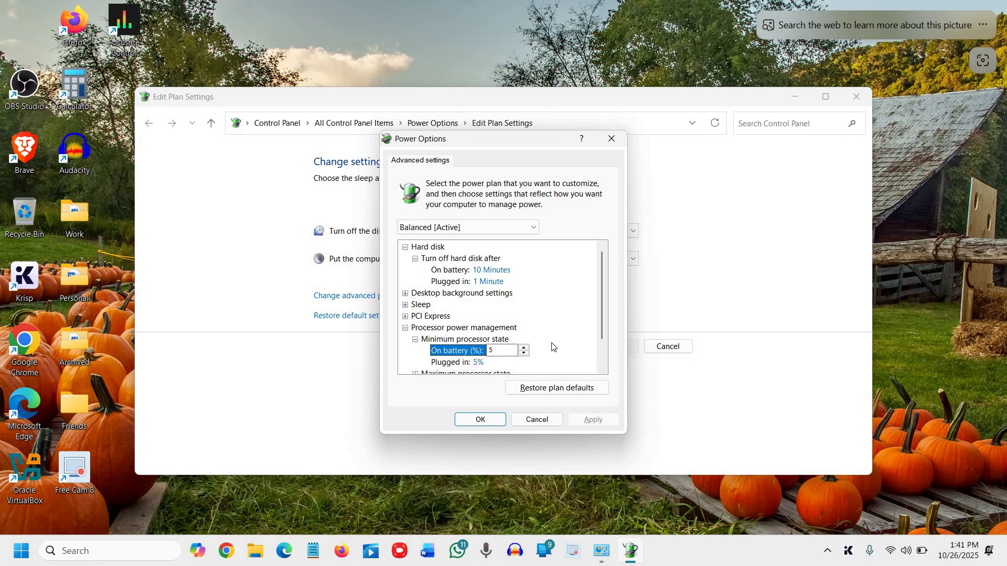
scroll(506, 342, "down", 1)
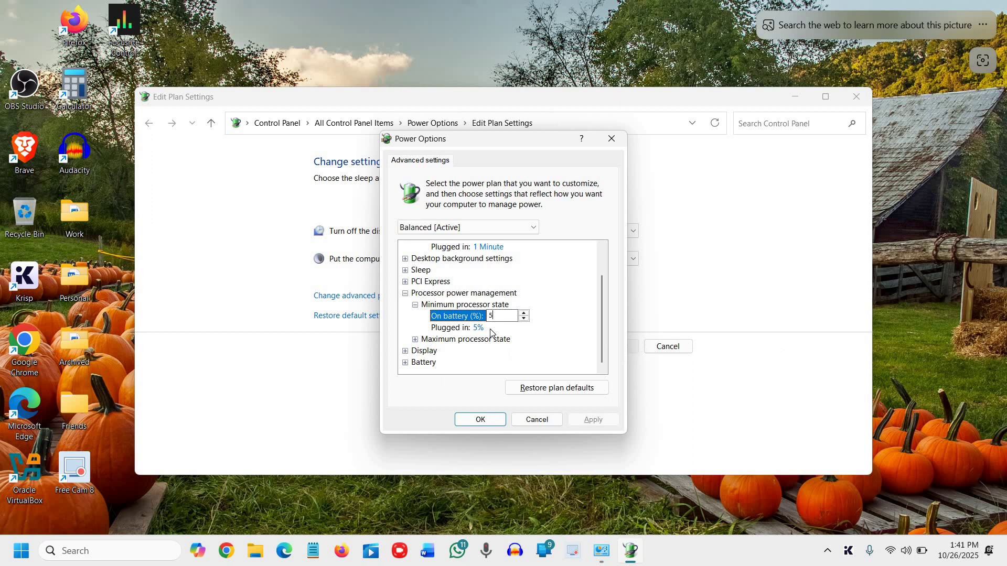
left_click(475, 329)
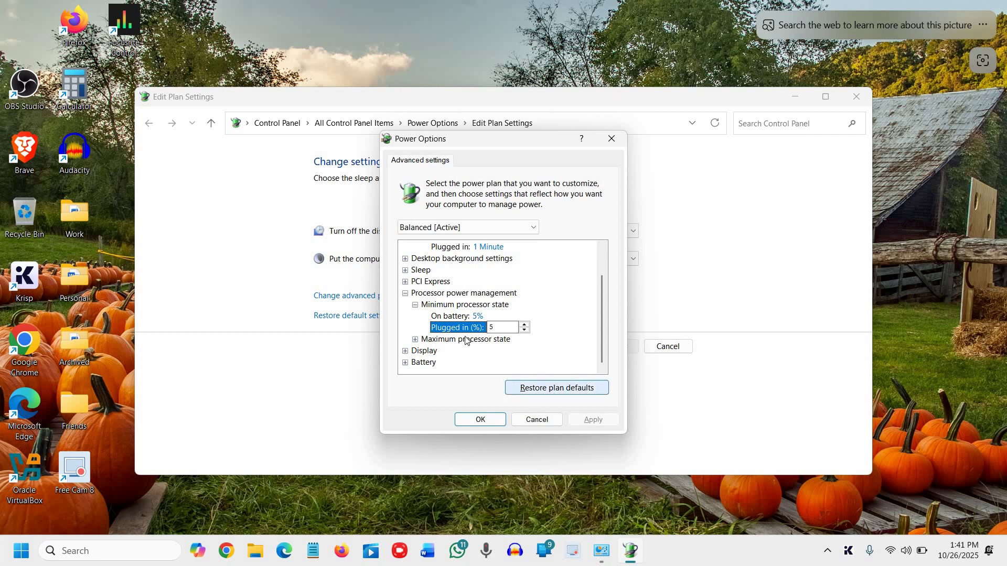
- Under Desktop background settings > Slide show, set On battery to Paused, leaving plugged in Available
left_click(405, 293)
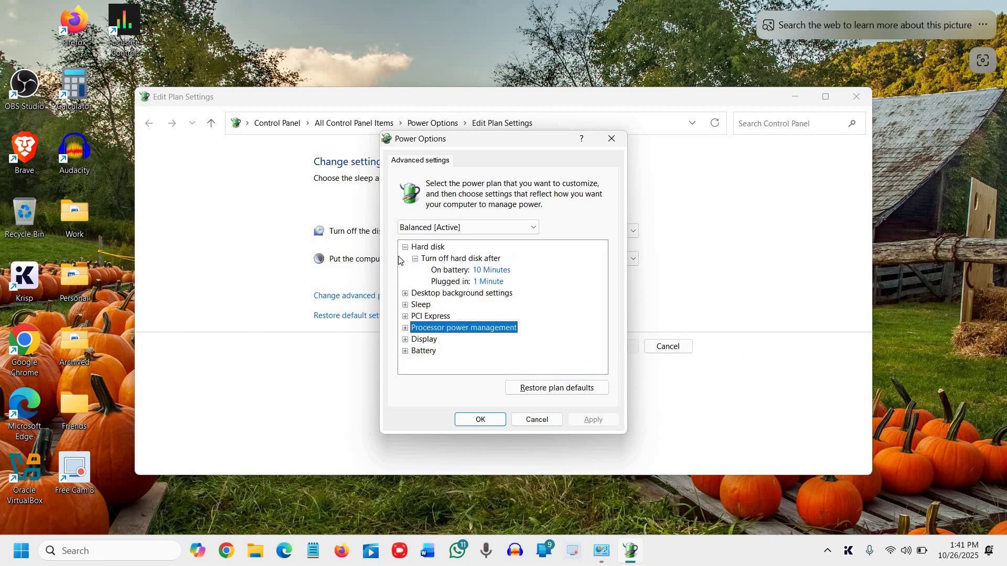
left_click(424, 326)
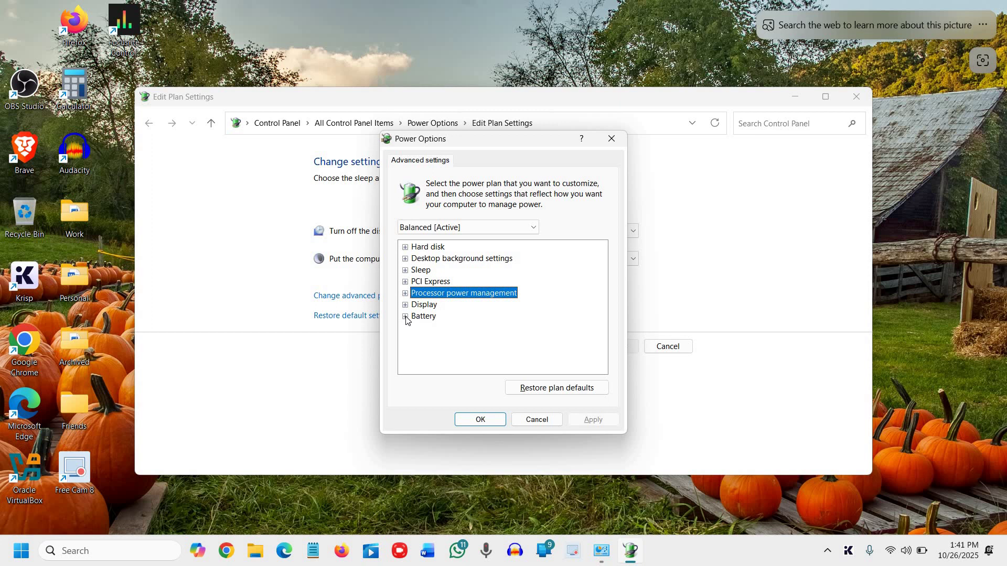
left_click(405, 316)
scroll(403, 328, "up", 1)
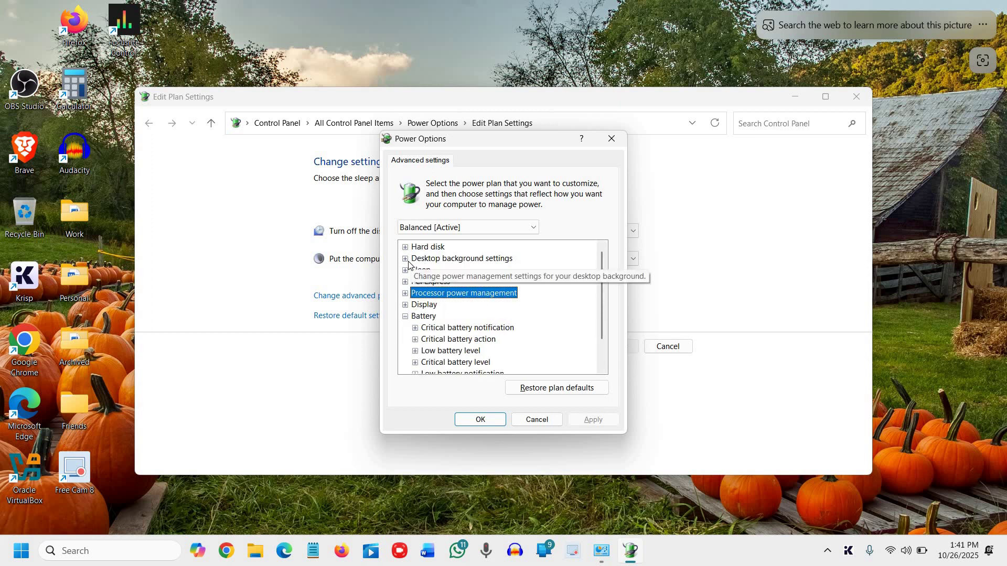
left_click(405, 259)
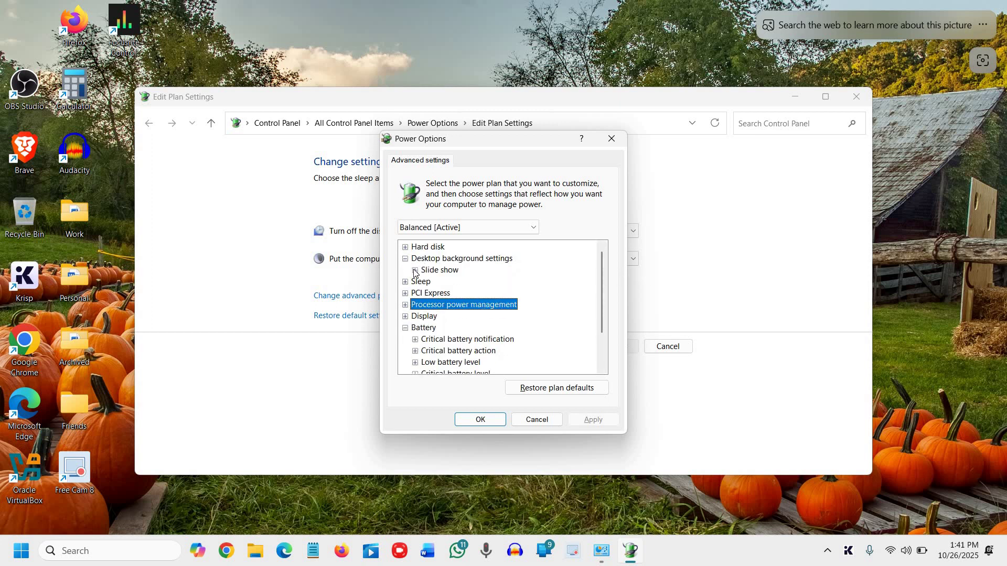
left_click(415, 271)
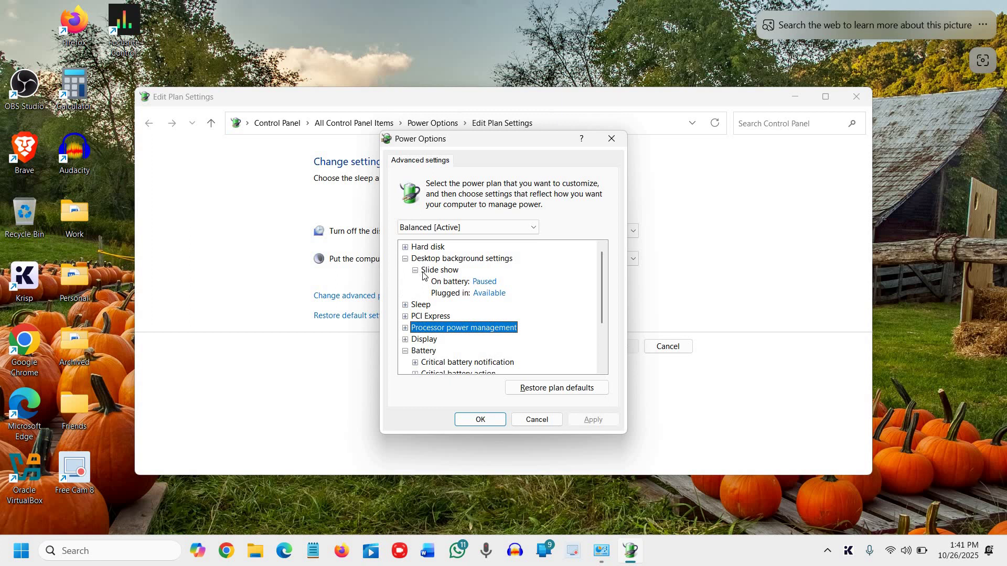
left_click(492, 284)
left_click(503, 284)
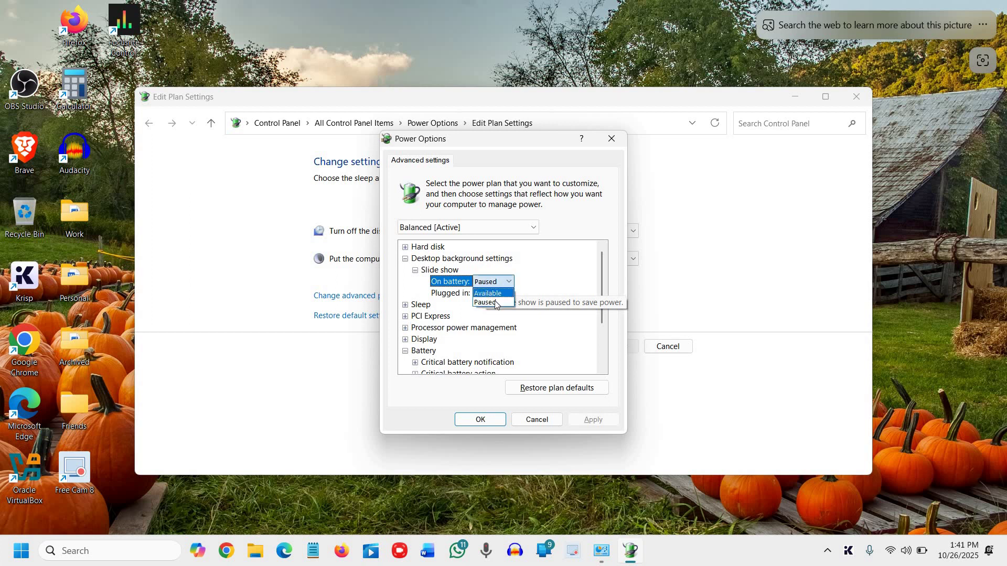
left_click(532, 273)
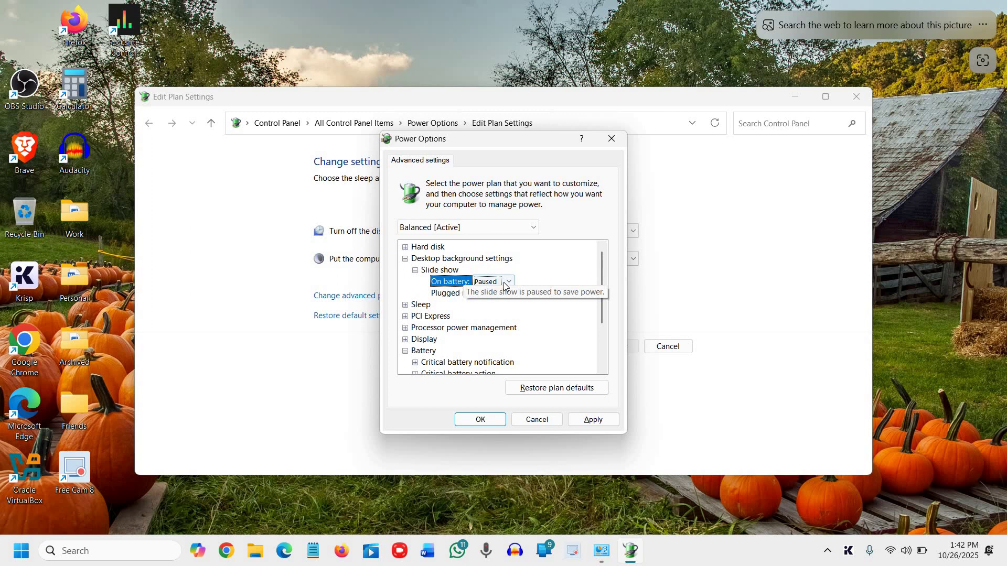
left_click(496, 284)
left_click(496, 302)
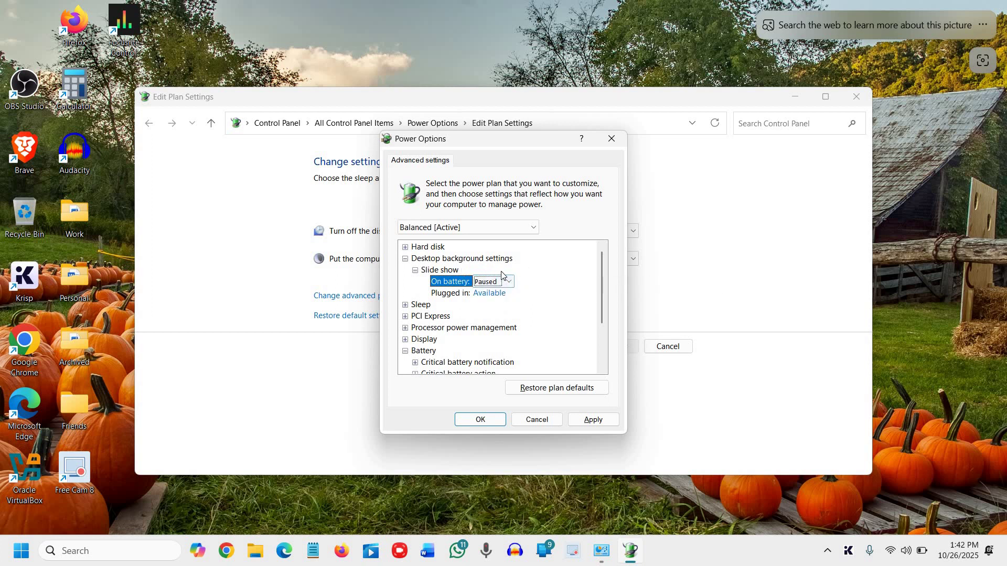
- Set the on-battery Critical battery action to Hibernate and confirm Critical battery level is 2%
left_click(405, 259)
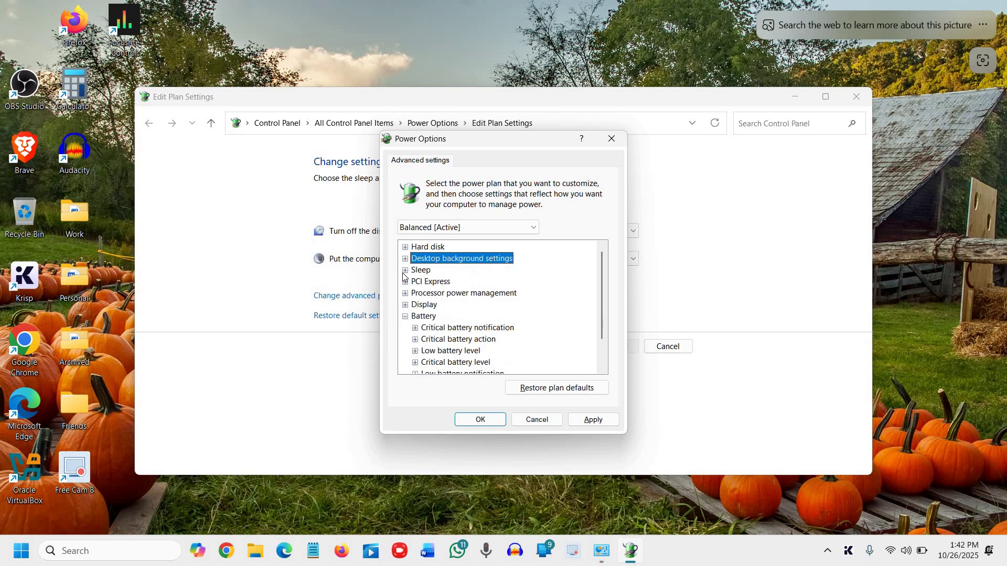
left_click(415, 339)
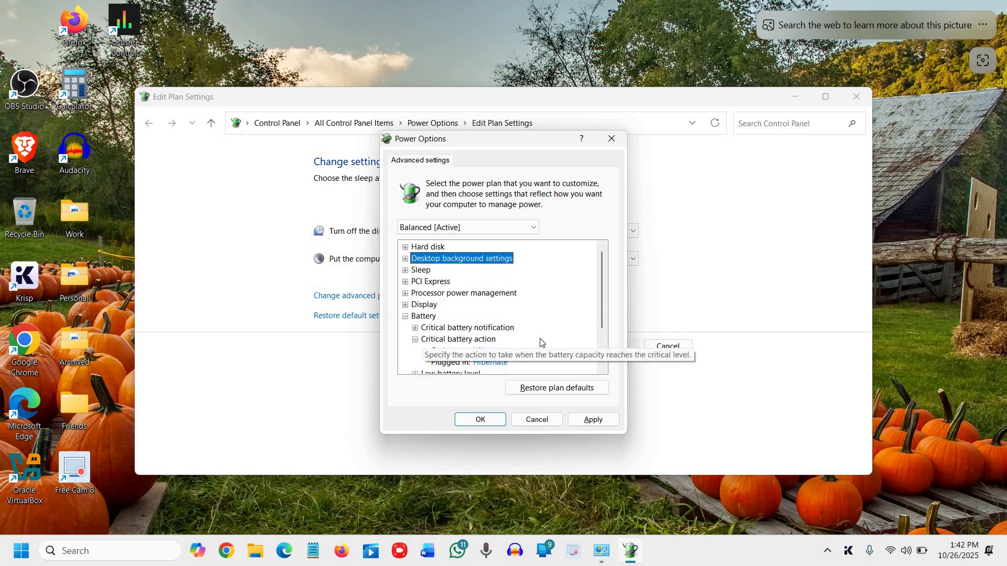
scroll(472, 321, "down", 1)
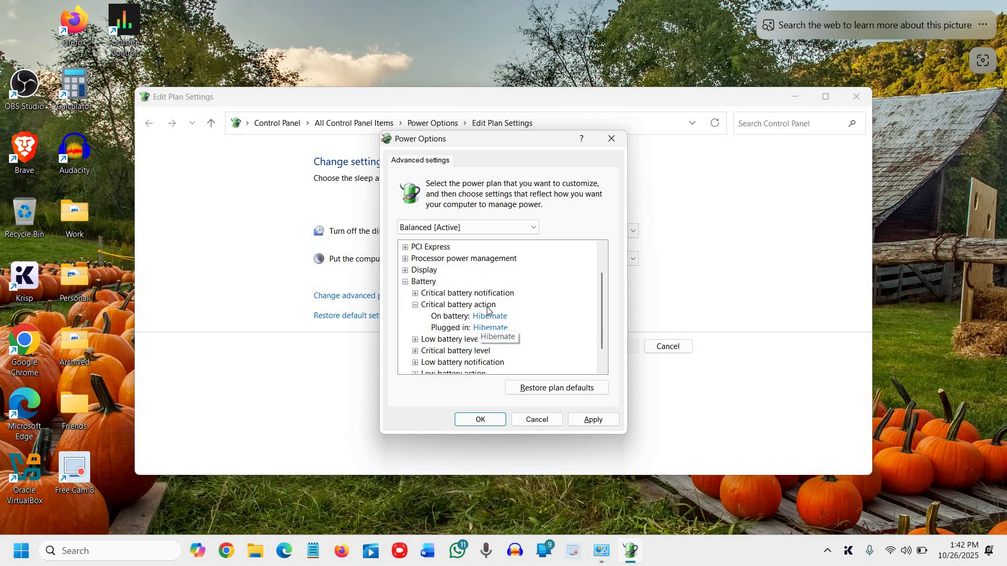
left_click(424, 294)
left_click(416, 294)
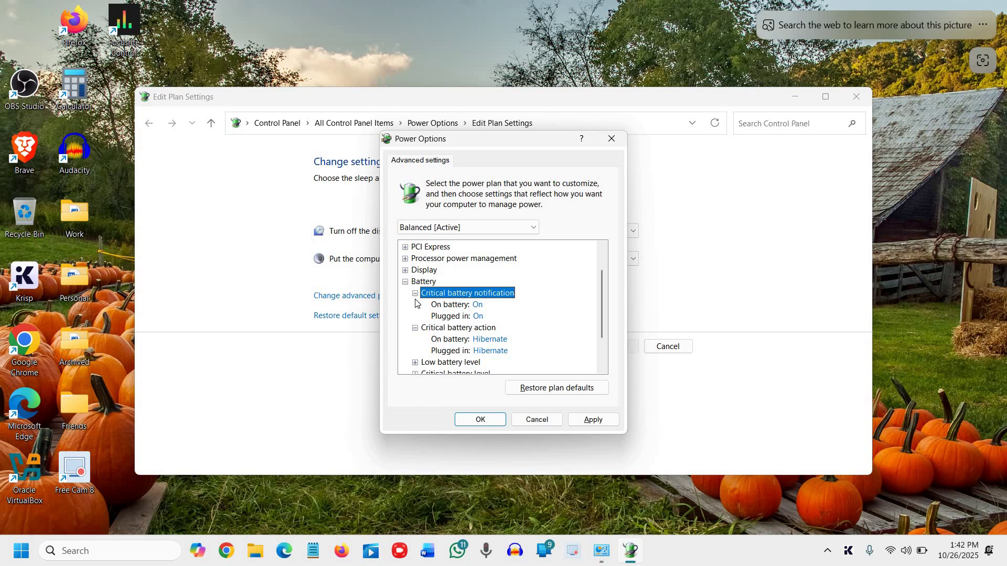
left_click(416, 294)
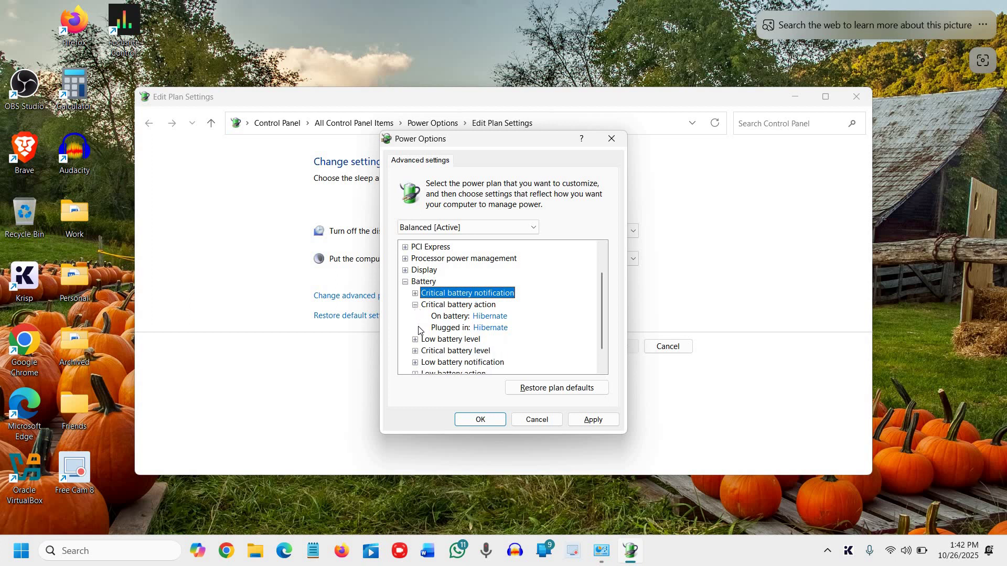
left_click(495, 317)
left_click(496, 317)
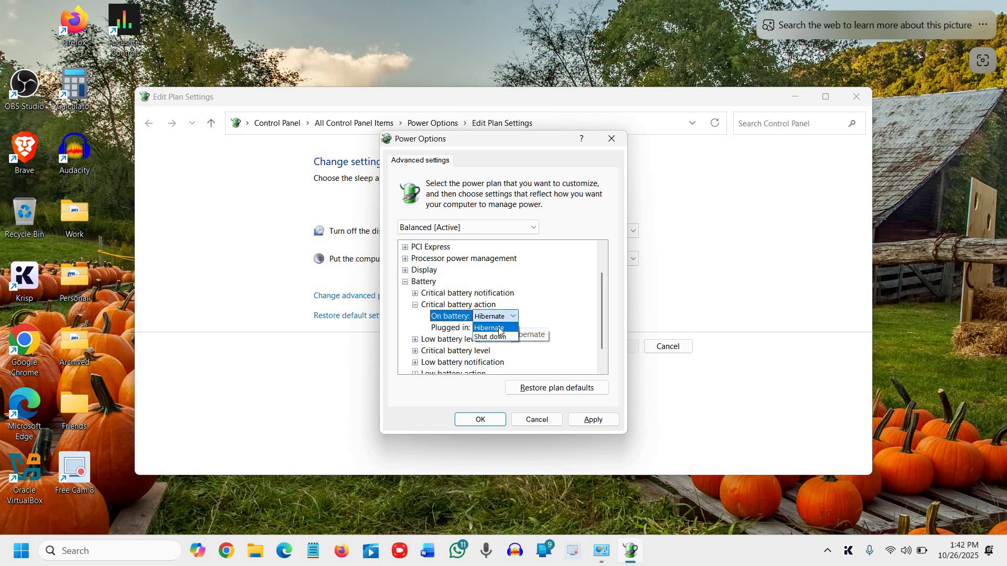
left_click(478, 344)
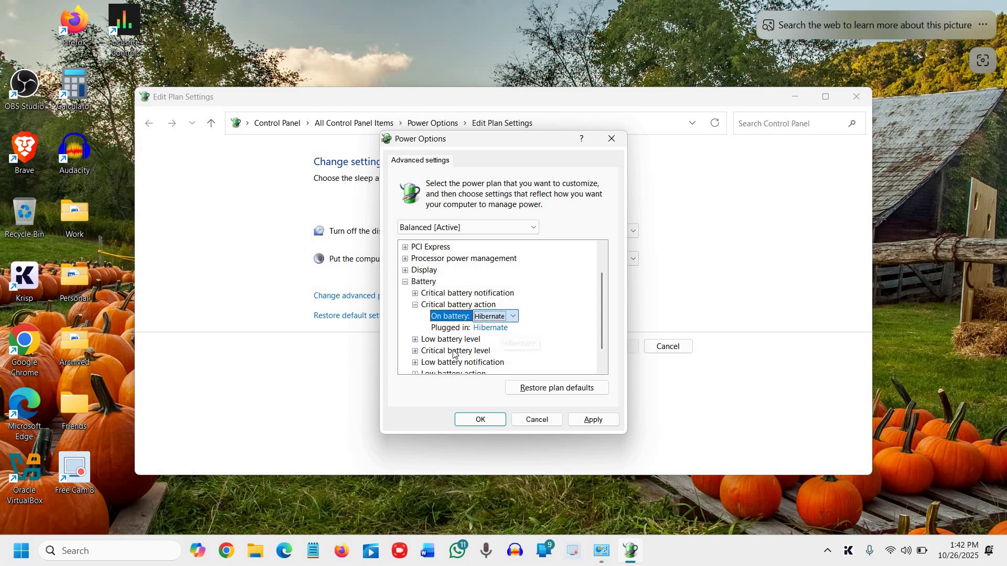
left_click(415, 350)
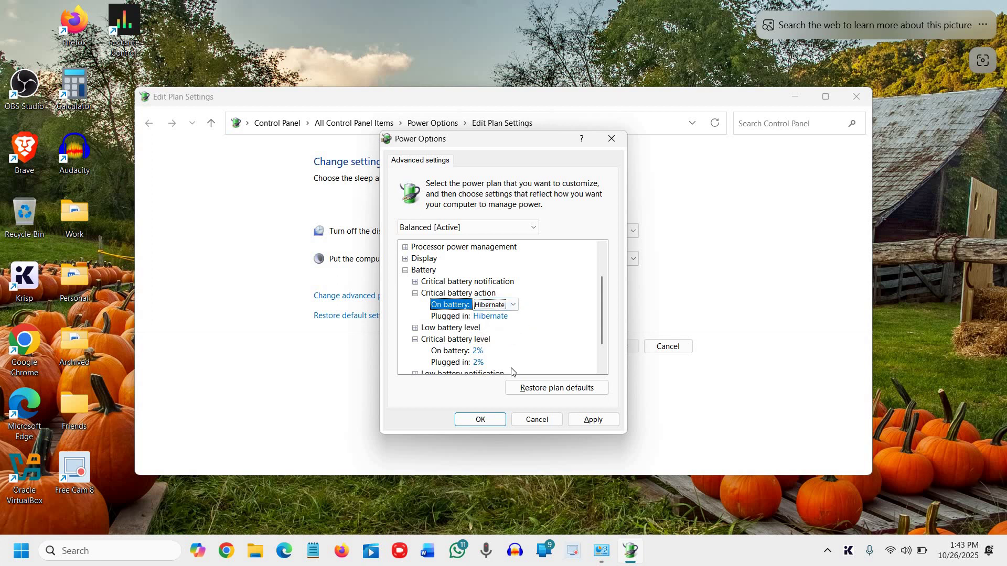
scroll(508, 364, "down", 1)
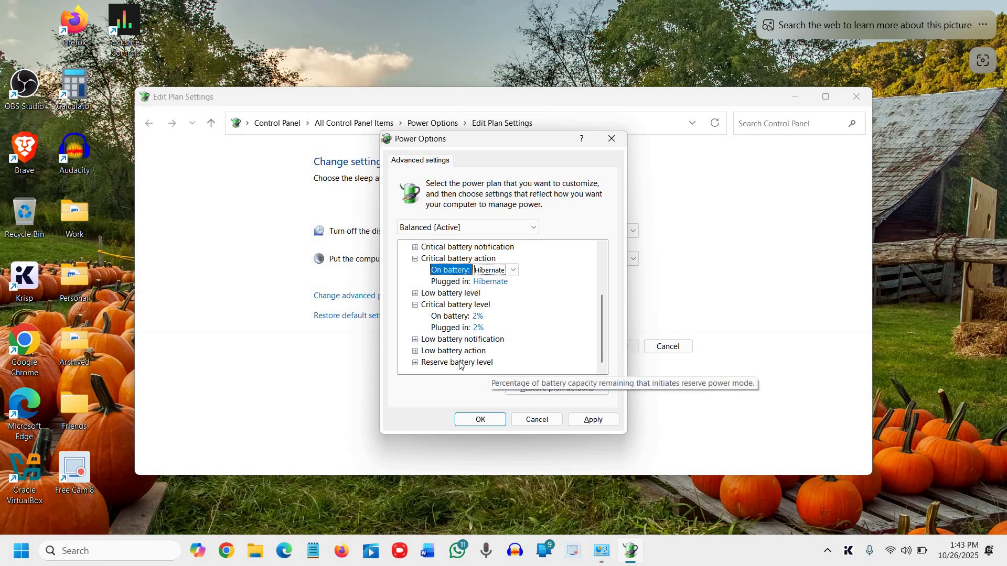
- Apply the advanced power setting changes and close the dialog with OK
left_click(596, 425)
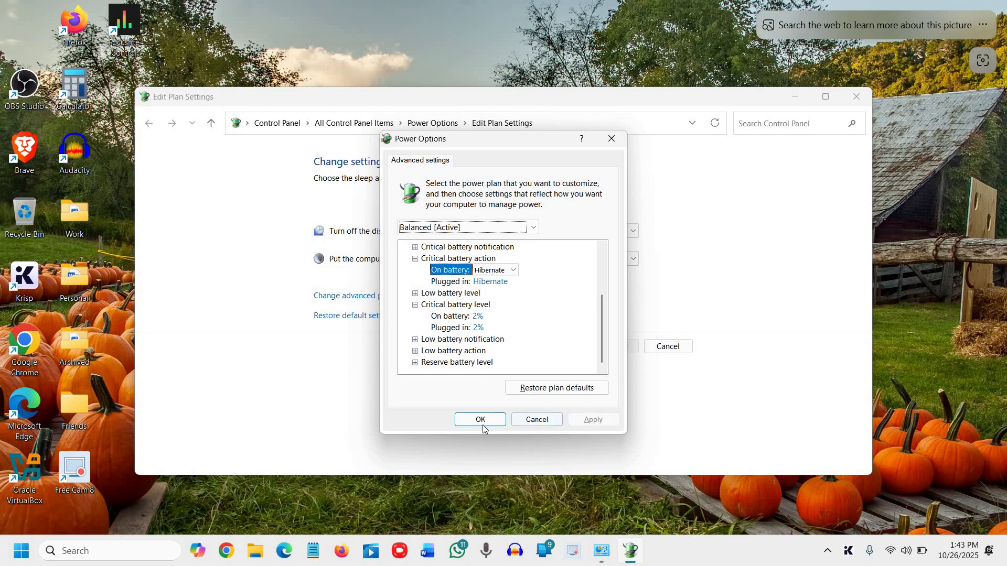
left_click(482, 426)
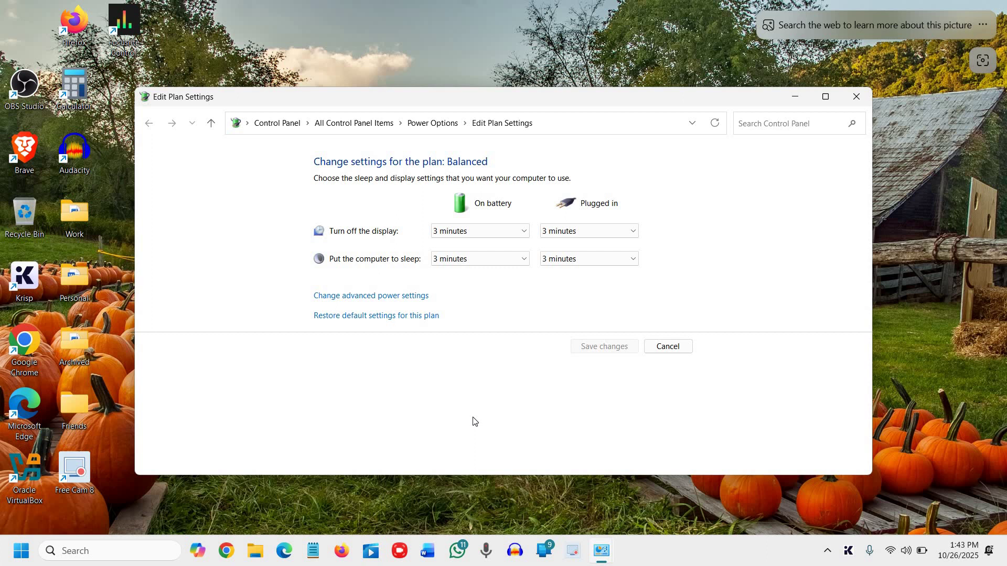